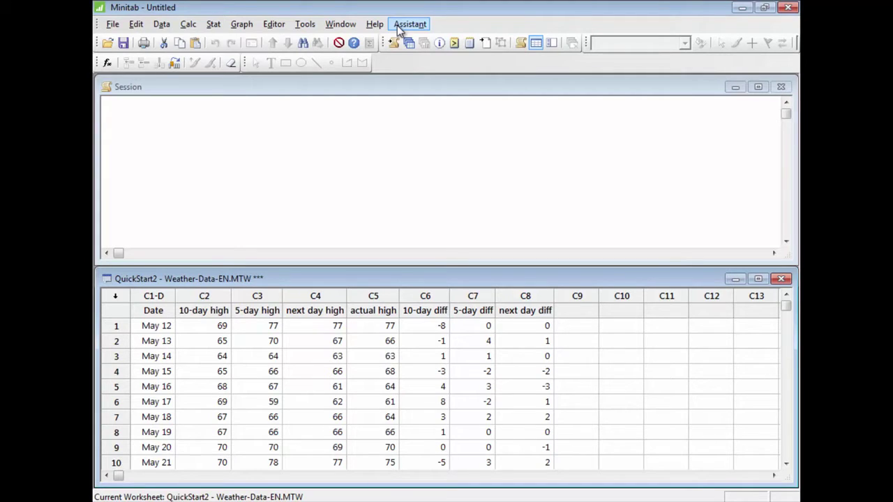
Run an Assistant time series plot of C2–C5 (10-day, 5-day, next day, actual highs)
left_click(416, 25)
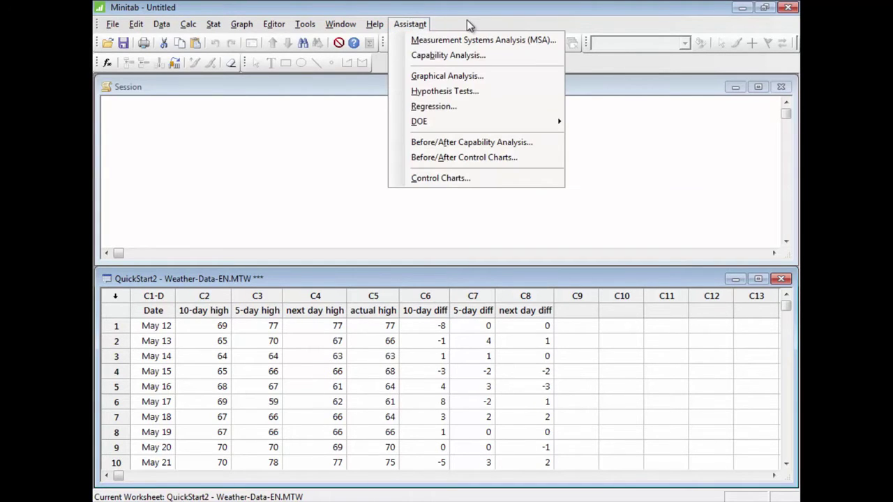
left_click(498, 75)
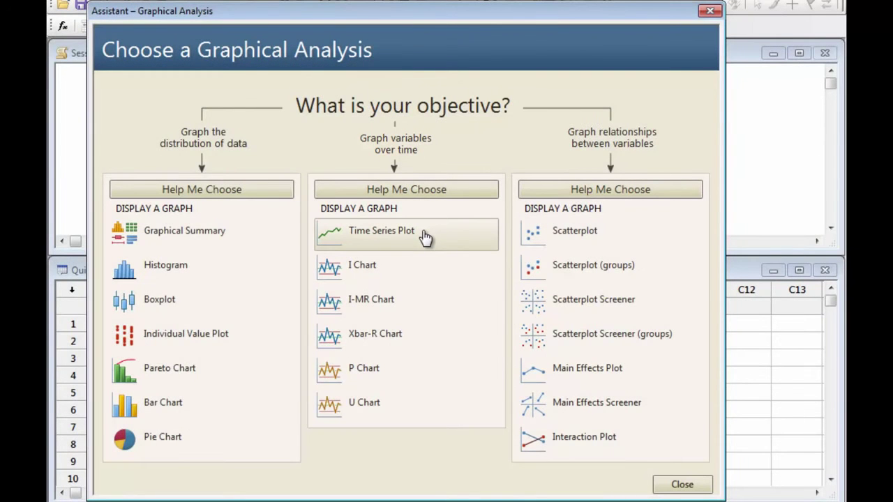
left_click(425, 237)
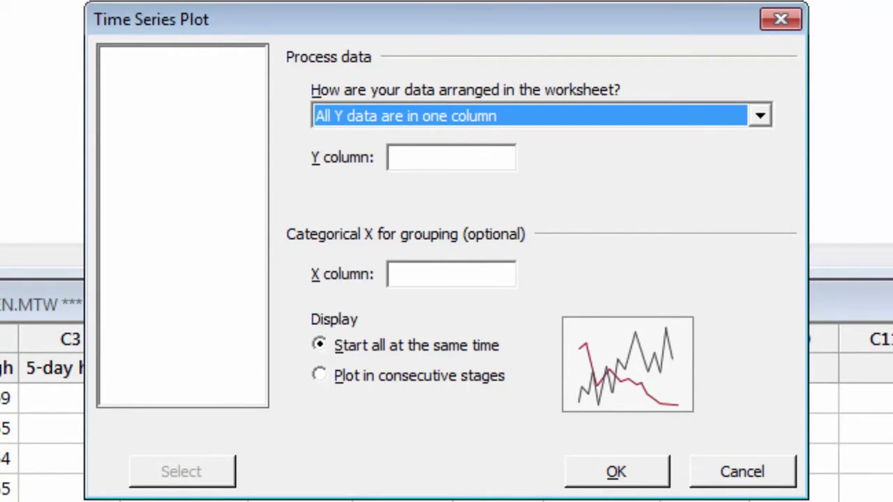
left_click(766, 115)
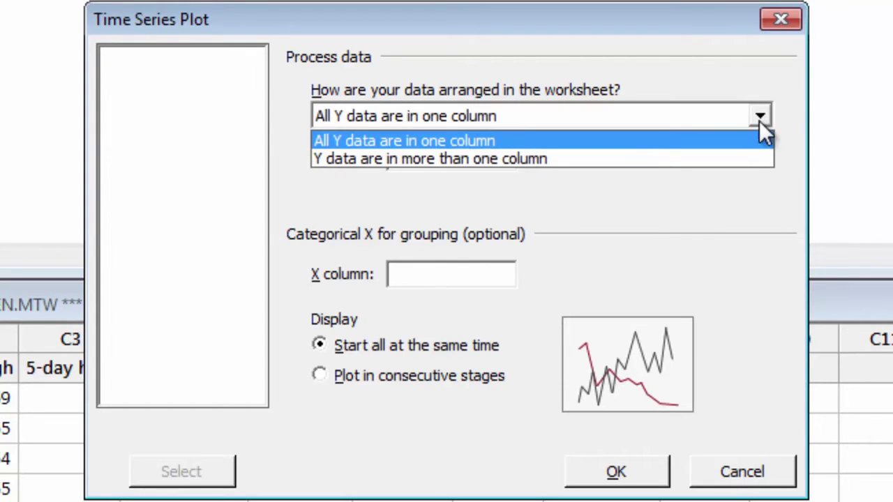
left_click(750, 160)
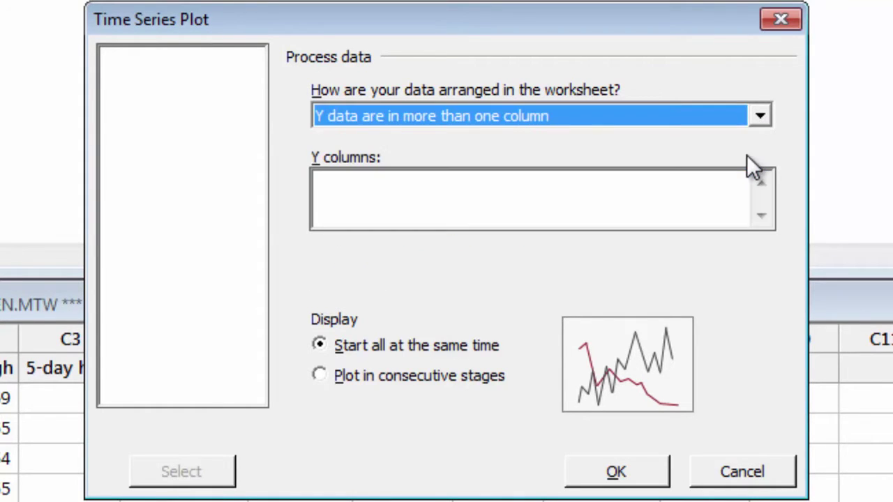
left_click(222, 77)
left_click(220, 130, "shift")
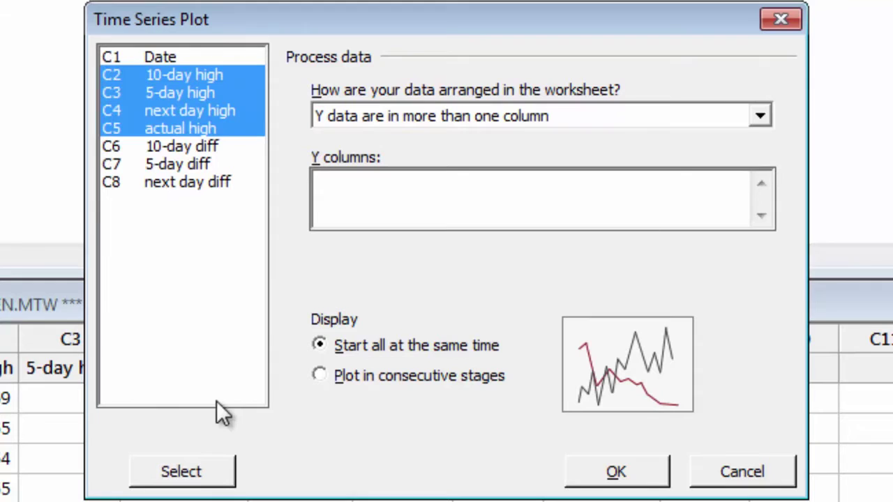
left_click(210, 472)
left_click(595, 471)
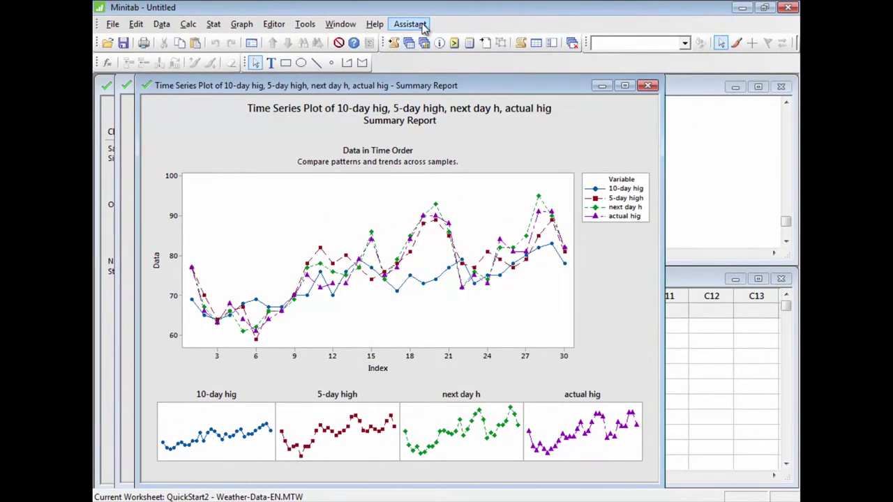
Run an Assistant One-Way ANOVA on the 10-day, 5-day and next day diff columns (C6–C8)
left_click(411, 23)
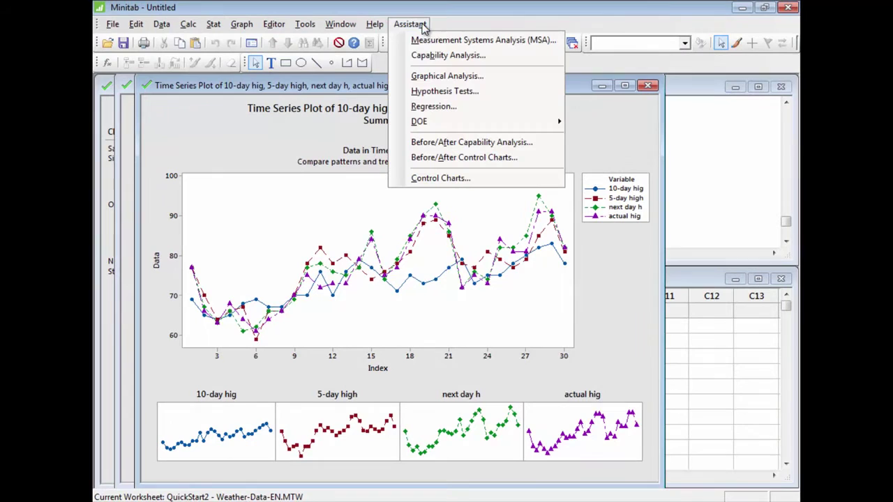
left_click(530, 91)
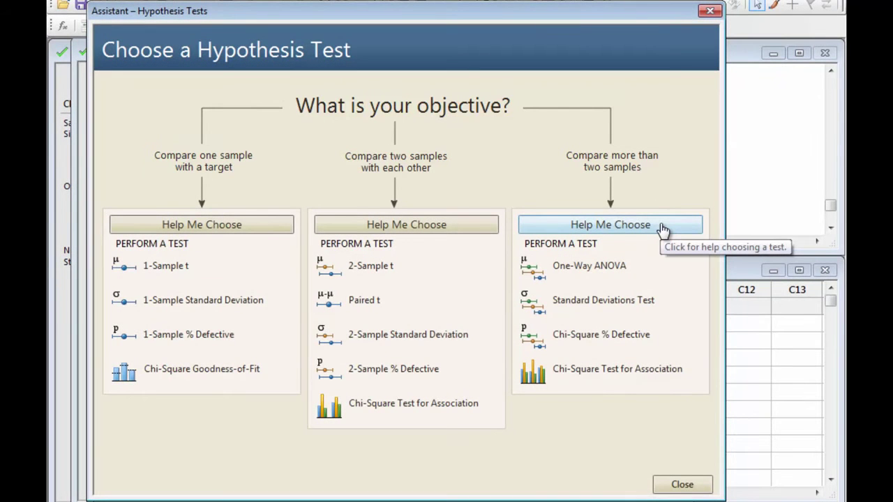
left_click(661, 227)
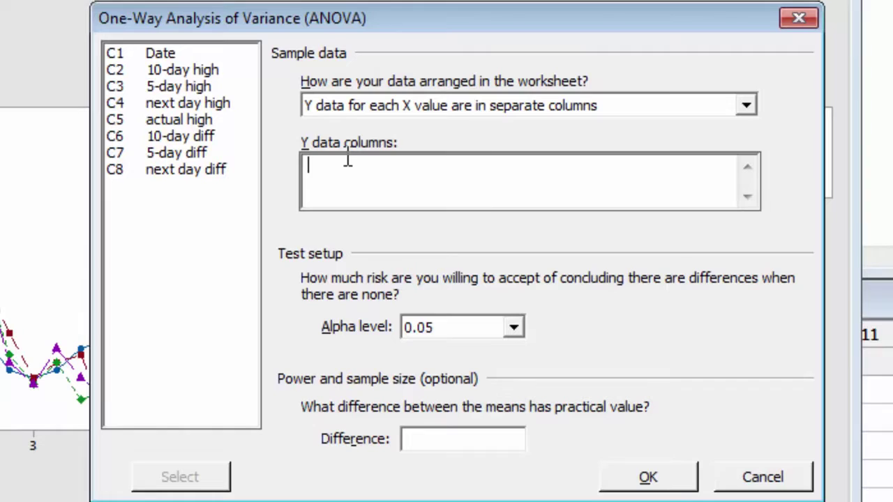
left_click(228, 136)
left_click(225, 172, "shift")
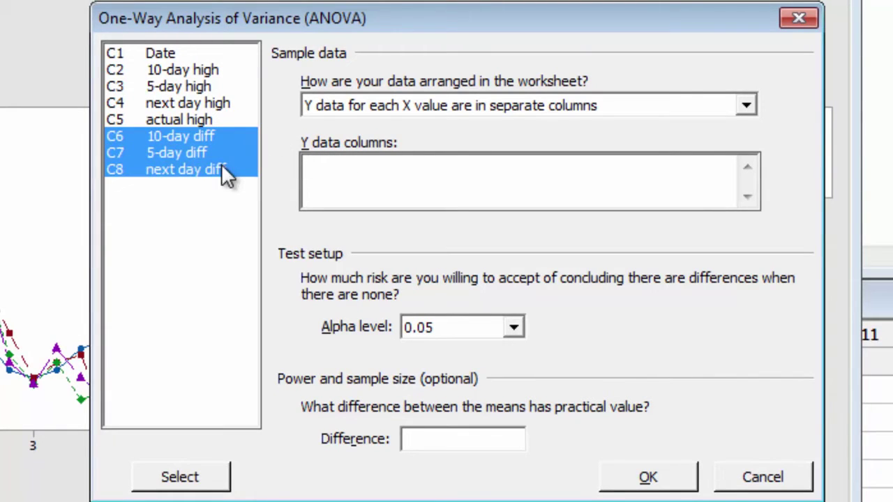
left_click(205, 478)
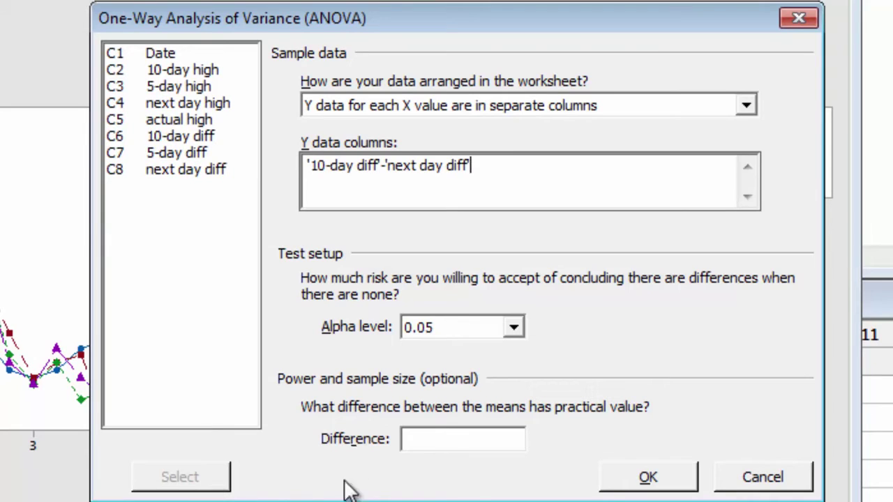
left_click(639, 480)
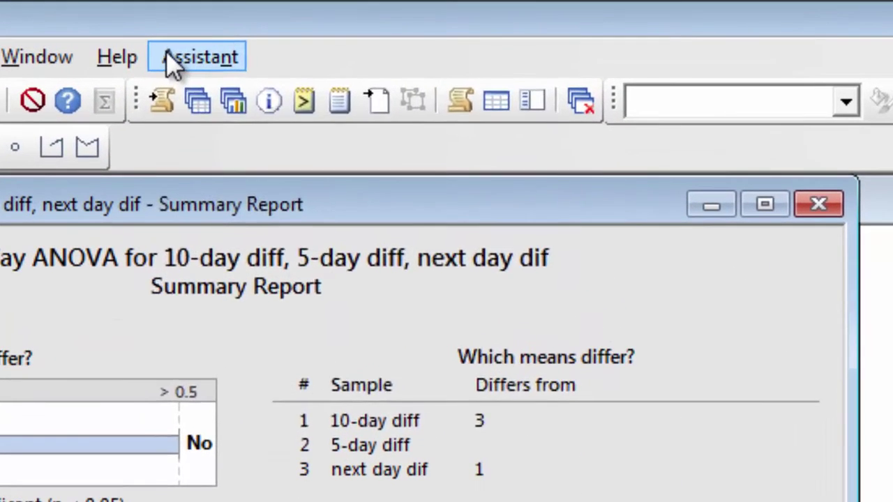
left_click(396, 23)
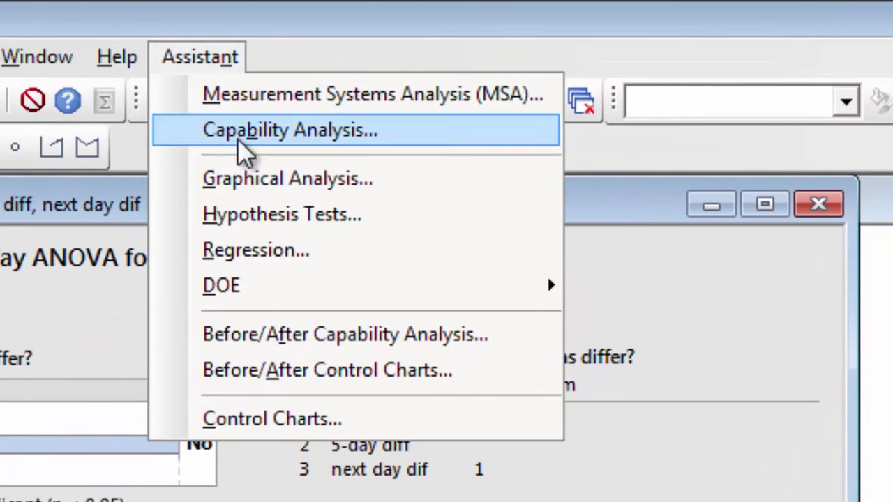